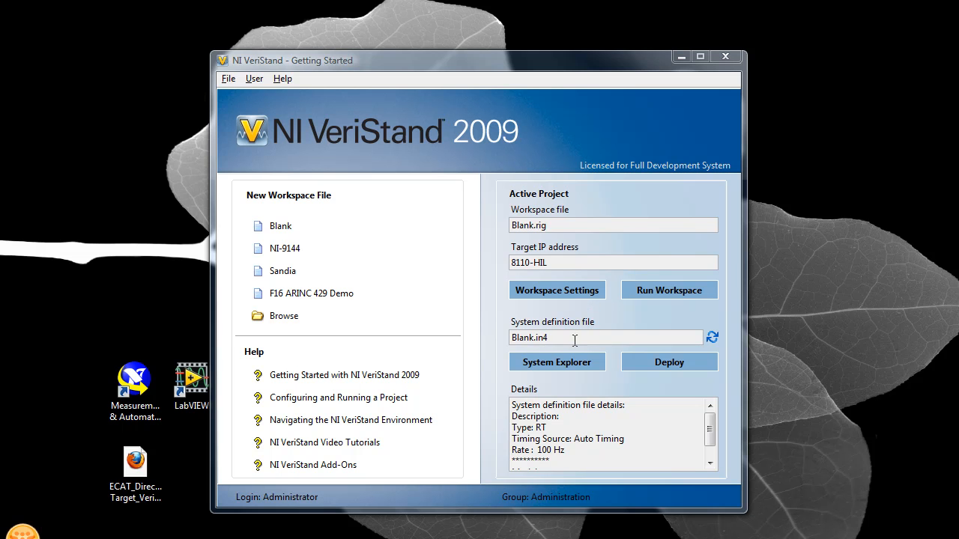
Open the Blank.in4 system definition for editing and add the National Instruments NI-9144 EtherCAT custom device to the controller.
{"action": "left_click", "coordinate": [535, 367]}
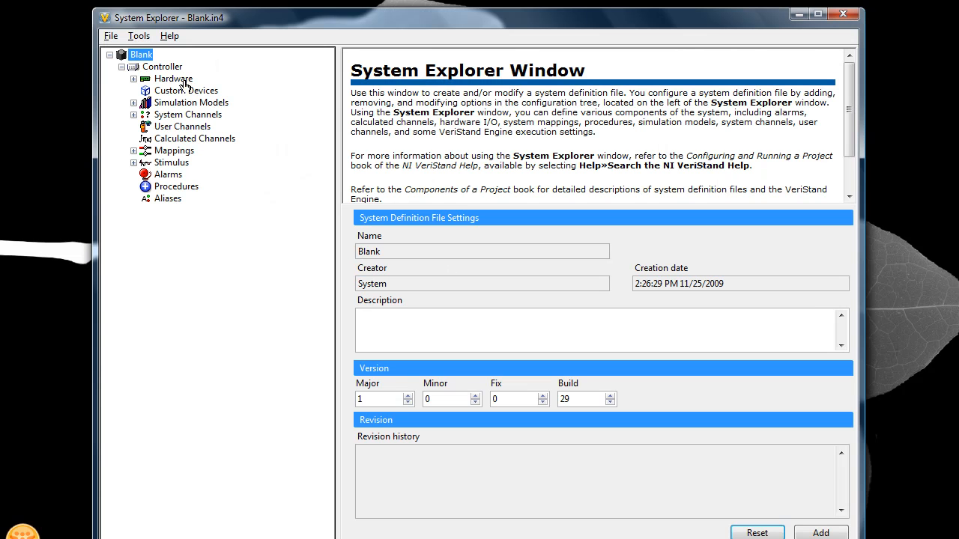
{"action": "right_click", "coordinate": [190, 96]}
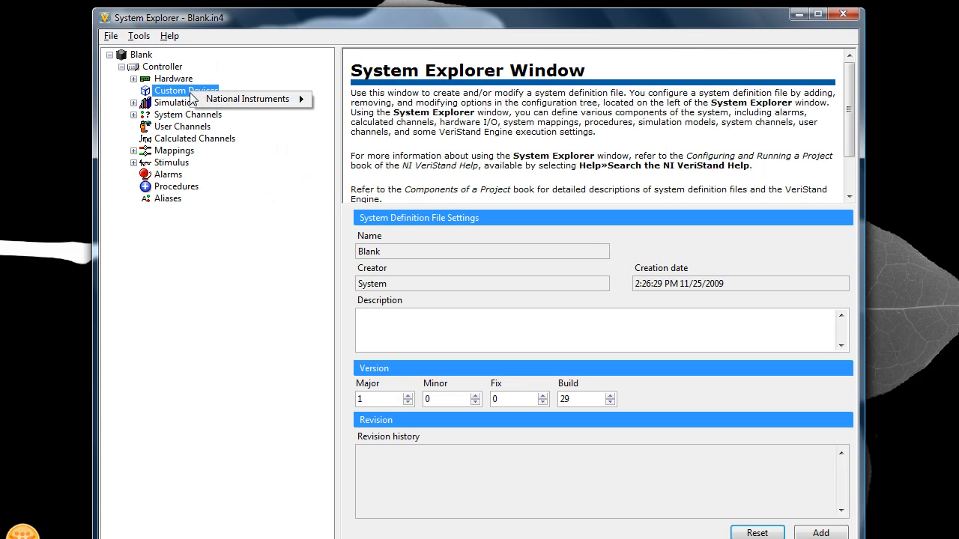
{"action": "mouse_move", "coordinate": [271, 104]}
{"action": "left_click", "coordinate": [352, 114]}
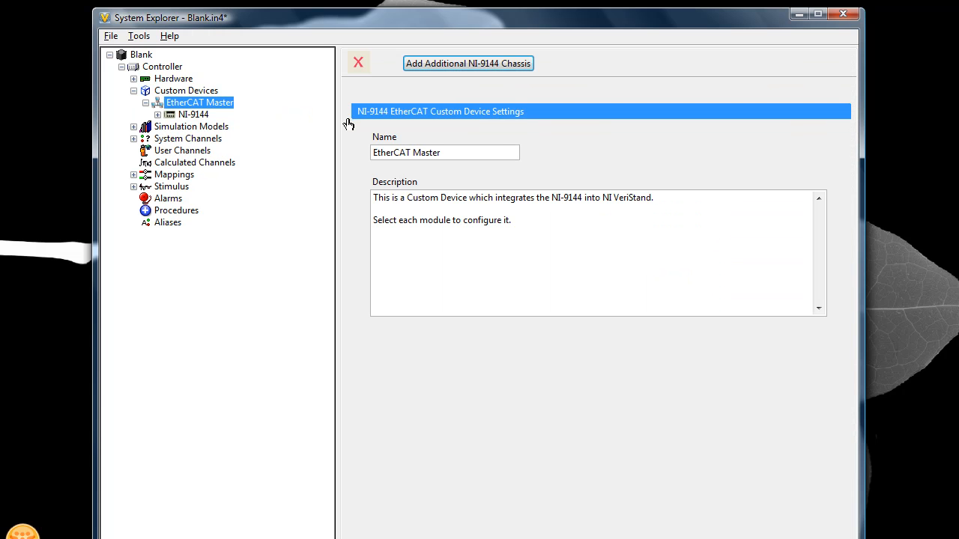
Add an additional NI-9144 chassis named "Second Chassis" to the EtherCAT Master.
{"action": "left_click", "coordinate": [192, 117]}
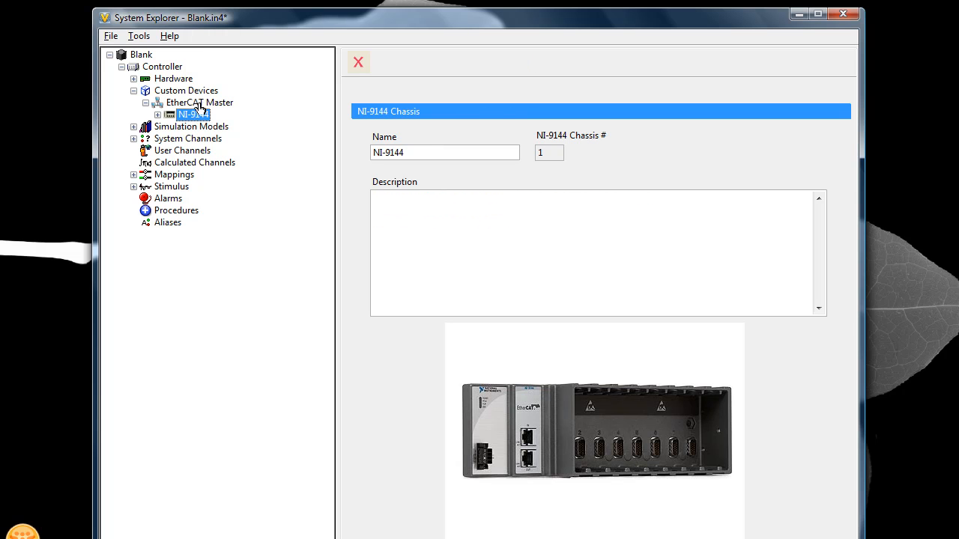
{"action": "left_click", "coordinate": [201, 104]}
{"action": "left_click", "coordinate": [442, 64]}
{"action": "type", "text": "Second Chassis"}
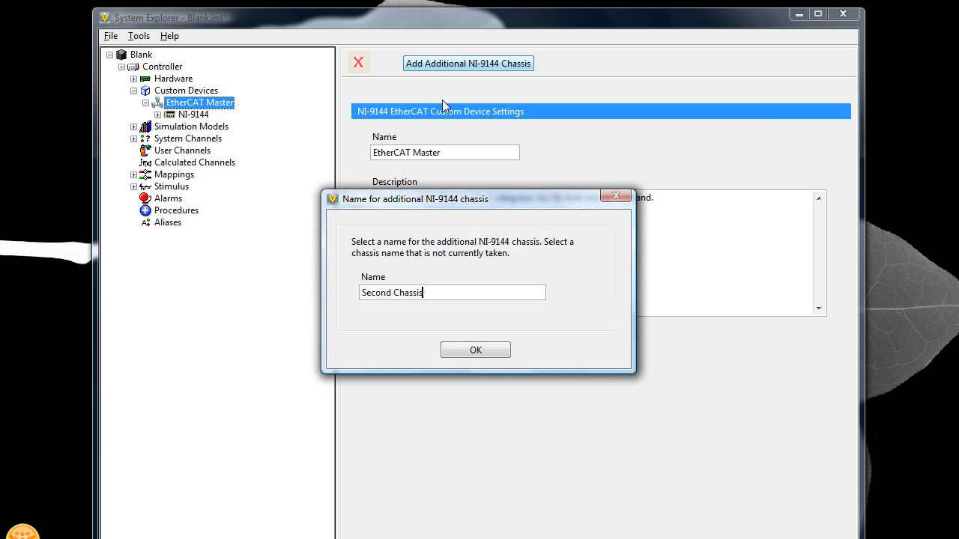
{"action": "left_click", "coordinate": [474, 352]}
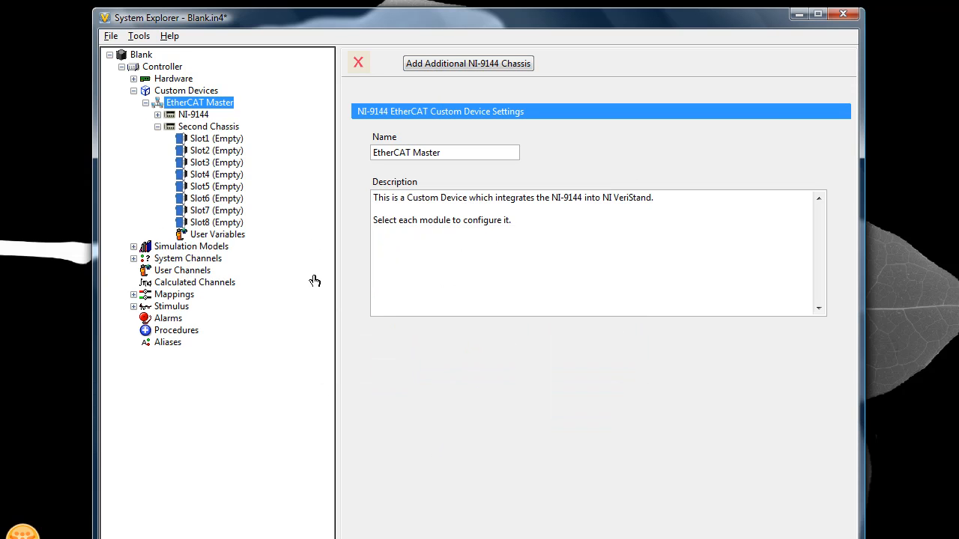
Browse the slots of the first NI-9144 chassis and set the slot 1 module model to NI-9472.
{"action": "left_click", "coordinate": [158, 115]}
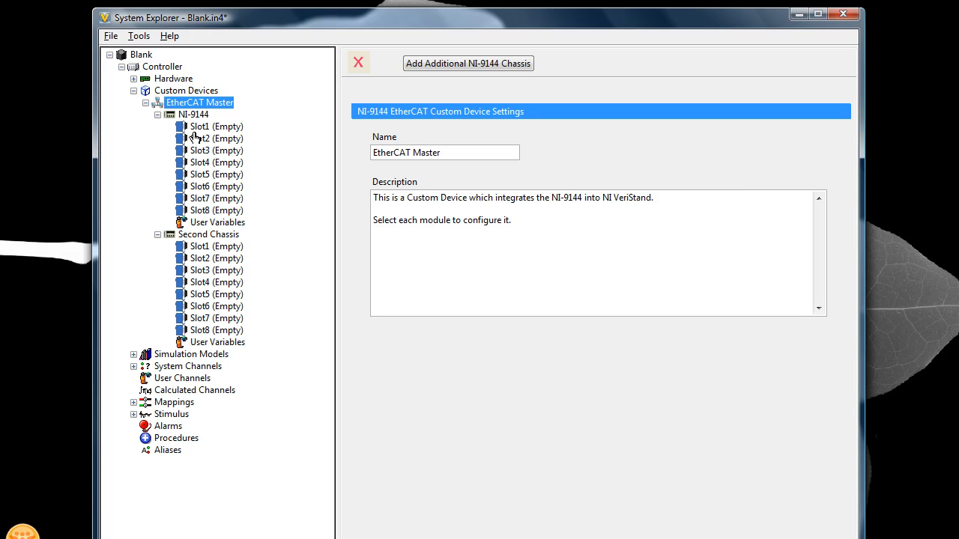
{"action": "left_click", "coordinate": [217, 127]}
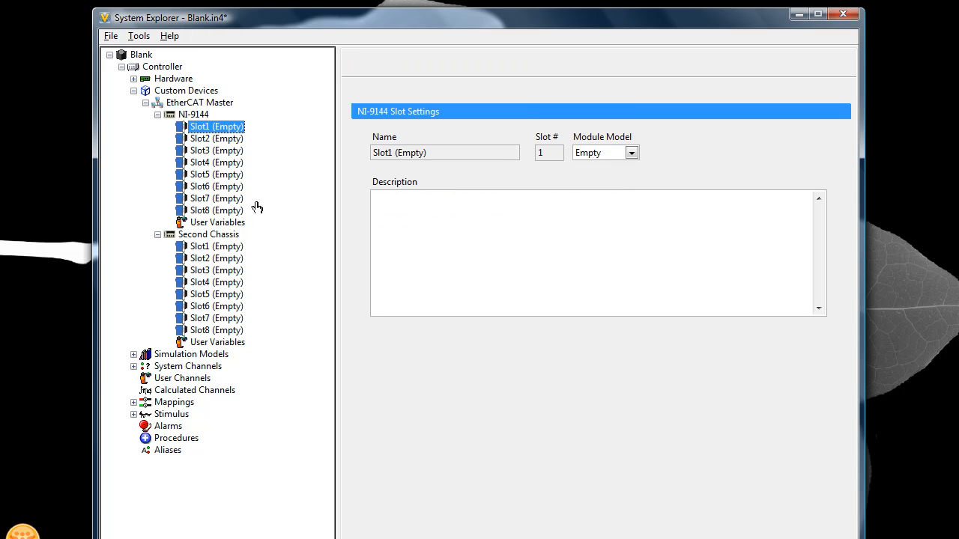
{"action": "left_click", "coordinate": [233, 142]}
{"action": "left_click", "coordinate": [235, 152]}
{"action": "left_click", "coordinate": [234, 164]}
{"action": "left_click", "coordinate": [234, 187]}
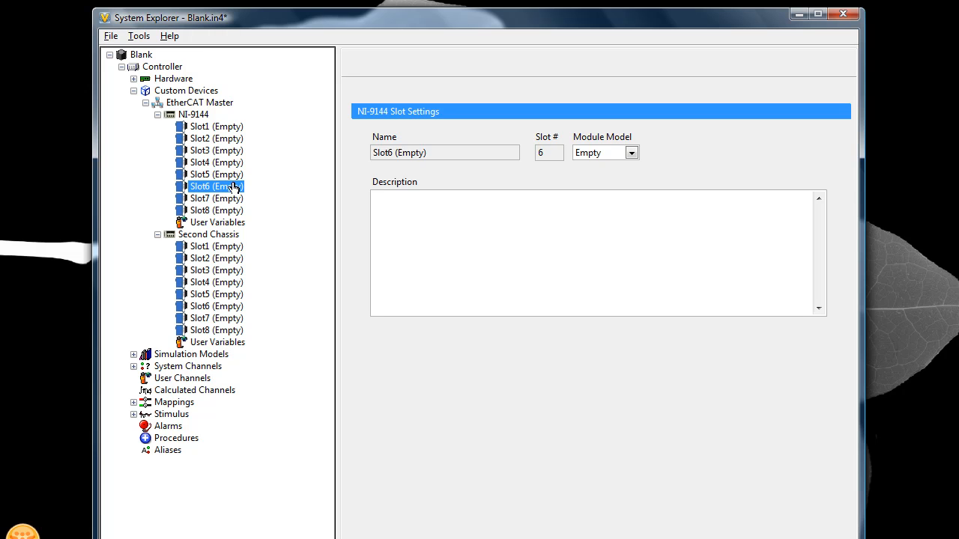
{"action": "left_click", "coordinate": [233, 130]}
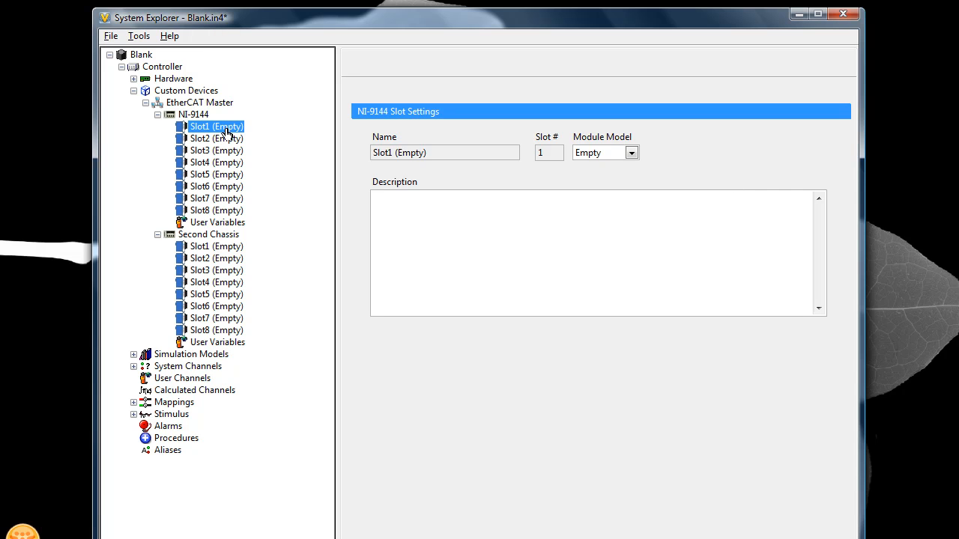
{"action": "left_click", "coordinate": [630, 154]}
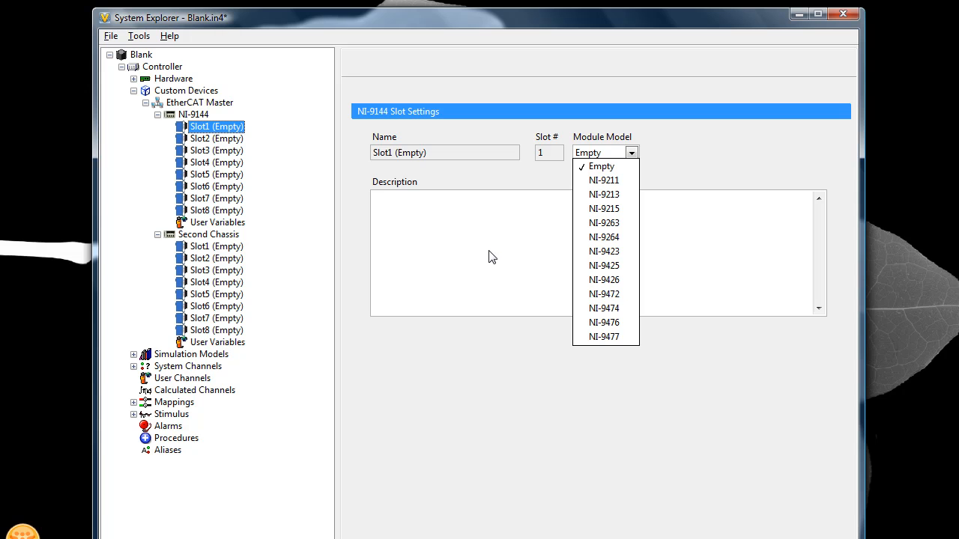
{"action": "left_click", "coordinate": [626, 299]}
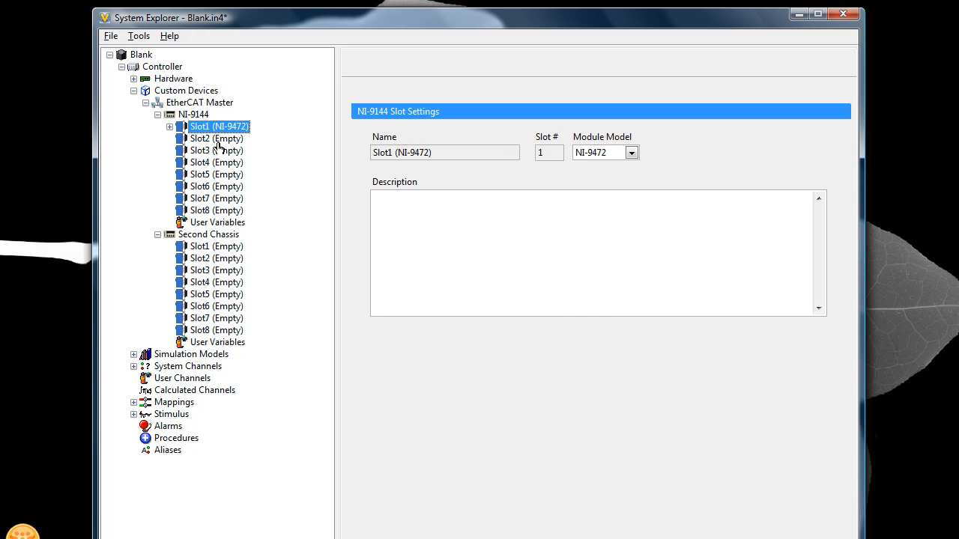
Set the module models of the NI-9144 chassis to NI-9423 in slot 2 and NI-9215 in slot 3.
{"action": "left_click", "coordinate": [217, 141]}
{"action": "left_click", "coordinate": [631, 153]}
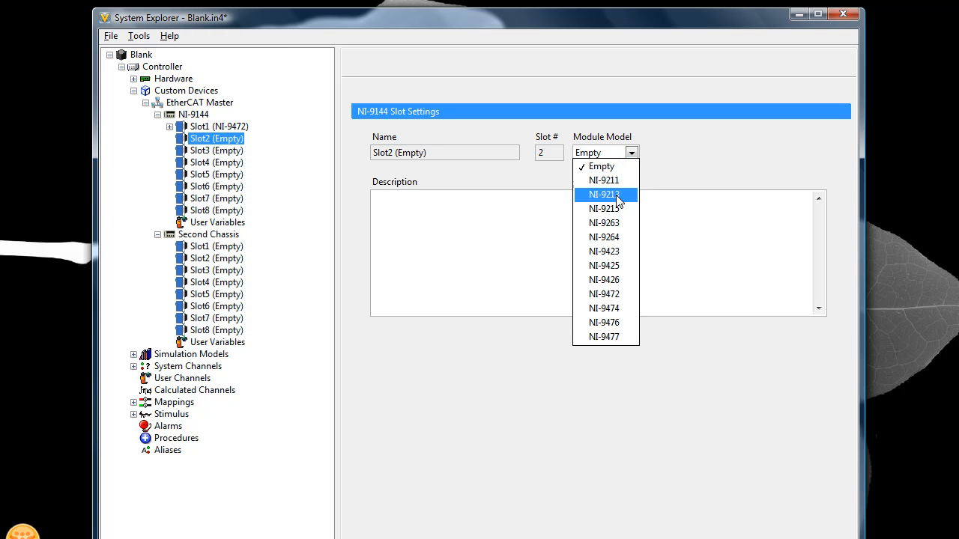
{"action": "left_click", "coordinate": [604, 252]}
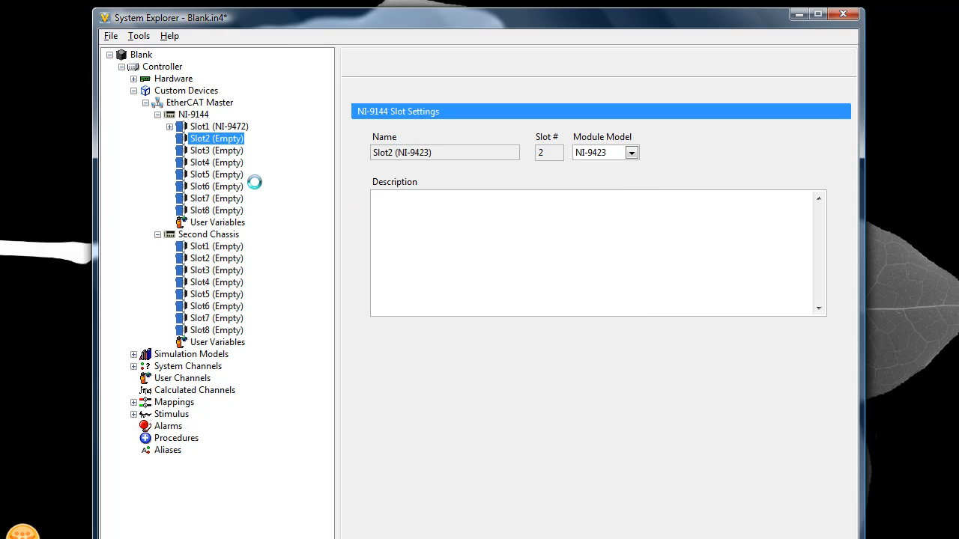
{"action": "left_click", "coordinate": [216, 151]}
{"action": "left_click", "coordinate": [632, 153]}
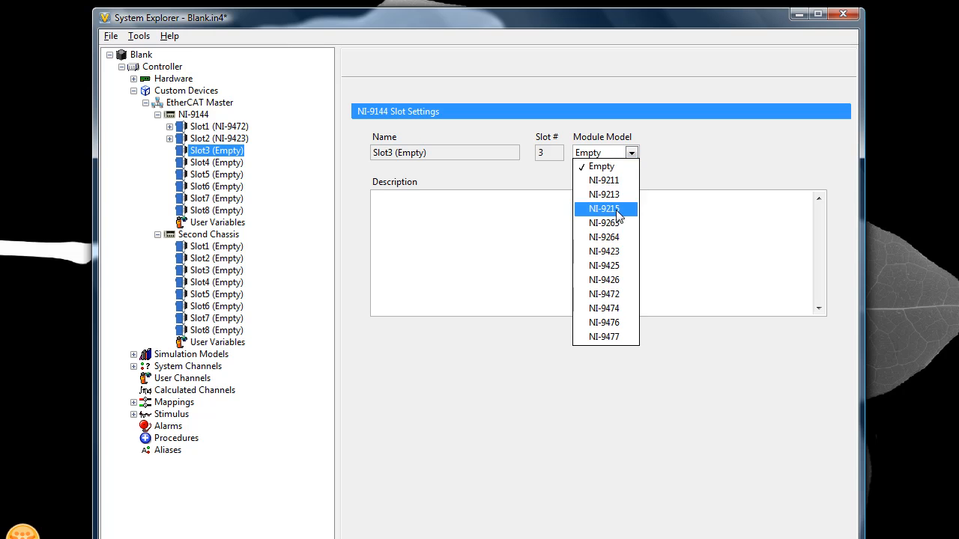
{"action": "left_click", "coordinate": [604, 208]}
Set the module models of the NI-9144 chassis to NI-9263 in slot 4 and NI-9211 in slot 5.
{"action": "left_click", "coordinate": [217, 163]}
{"action": "left_click", "coordinate": [632, 154]}
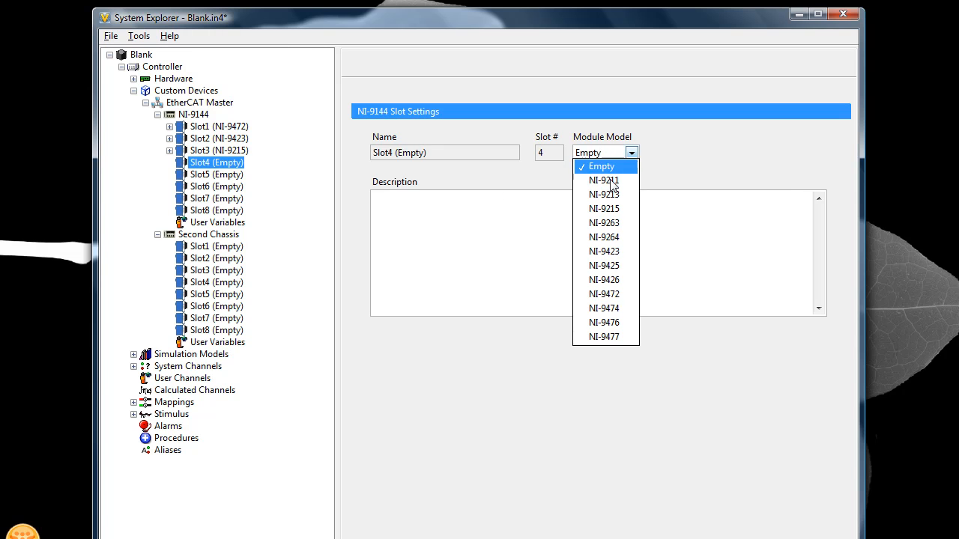
{"action": "left_click", "coordinate": [625, 223]}
{"action": "left_click", "coordinate": [224, 176]}
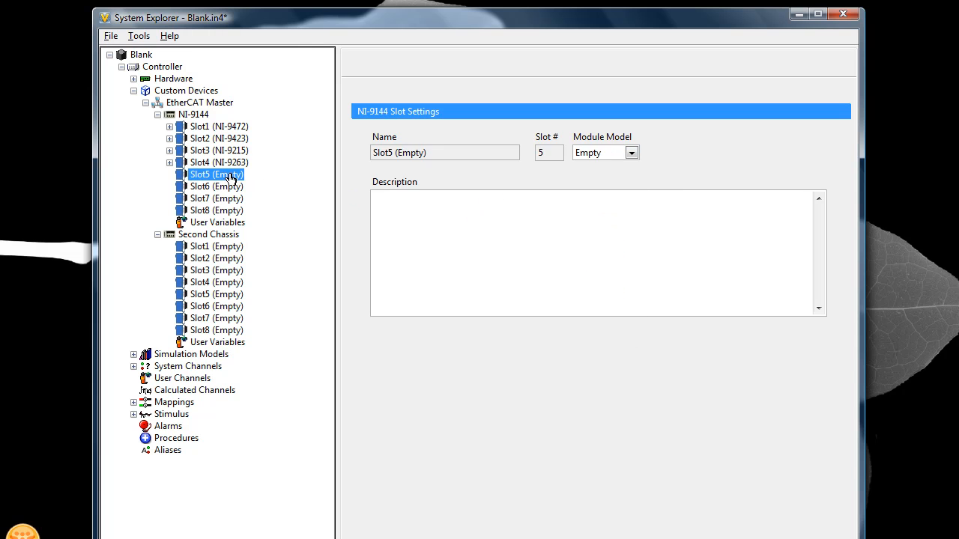
{"action": "left_click", "coordinate": [612, 155]}
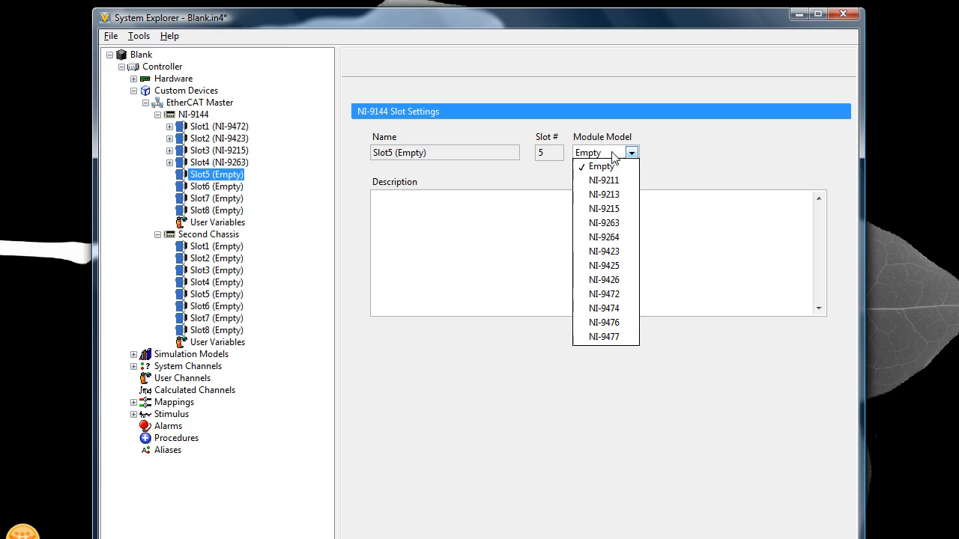
{"action": "left_click", "coordinate": [626, 187]}
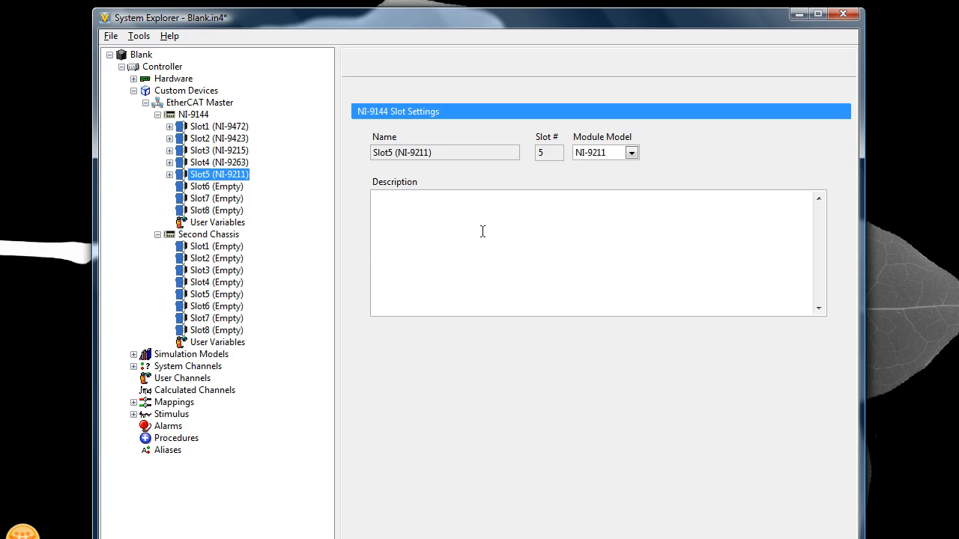
Examine the channels that each configured module in slots 1 to 5 of the NI-9144 chassis provides.
{"action": "left_click", "coordinate": [170, 126]}
{"action": "left_click", "coordinate": [169, 126]}
{"action": "left_click", "coordinate": [169, 138]}
{"action": "left_click", "coordinate": [169, 139]}
{"action": "left_click", "coordinate": [169, 151]}
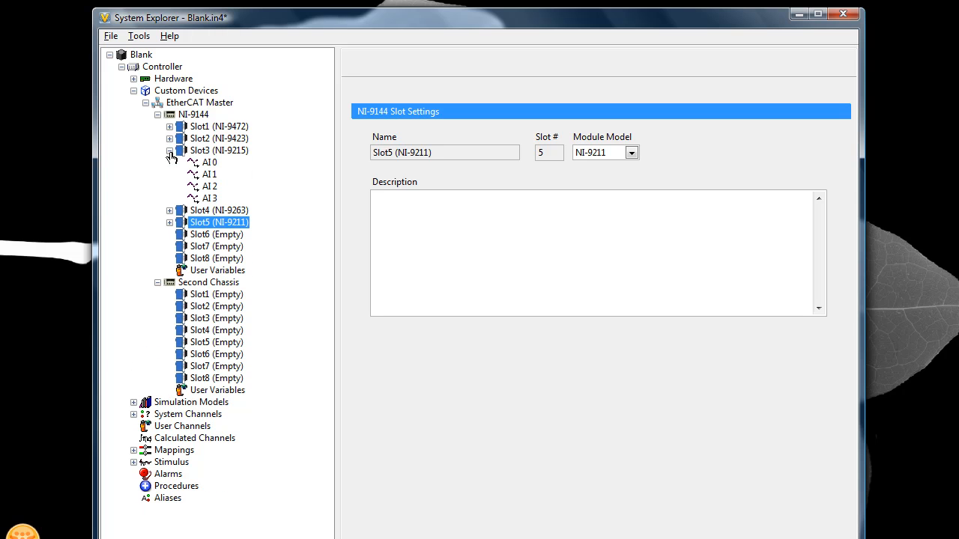
{"action": "left_click", "coordinate": [170, 211]}
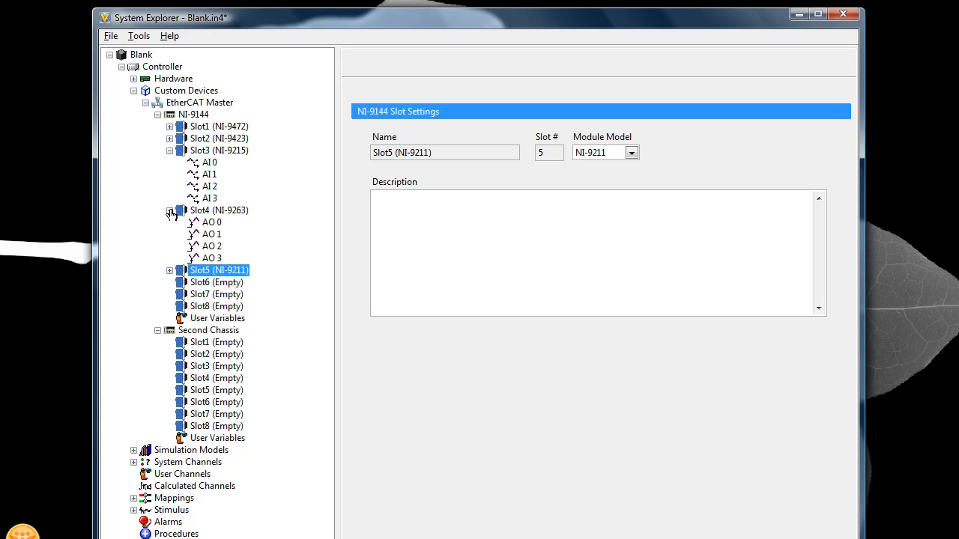
{"action": "left_click", "coordinate": [169, 270]}
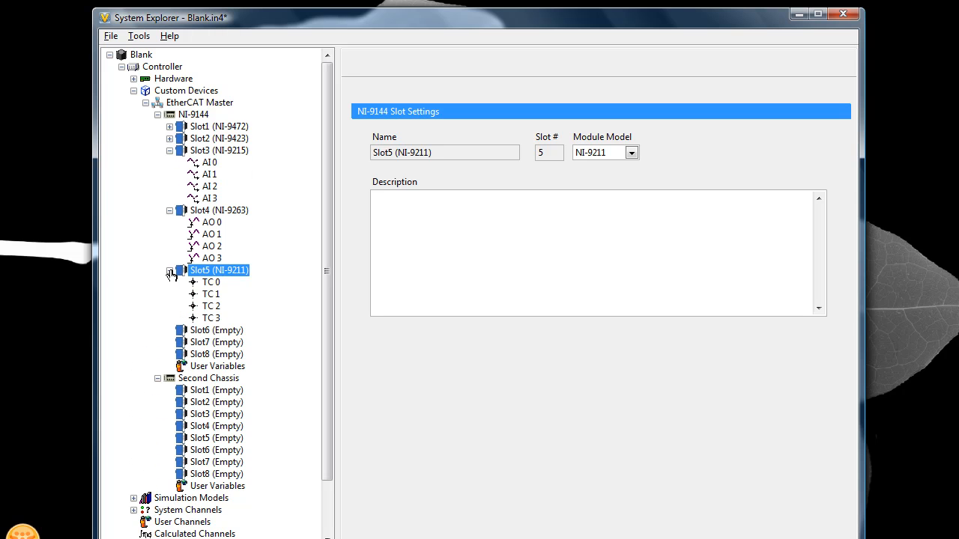
Set the temperature units of thermocouple channel TC 0 in slot 5 to Fahrenheit and collapse the slot 3 to 5 channel lists.
{"action": "left_click", "coordinate": [207, 284]}
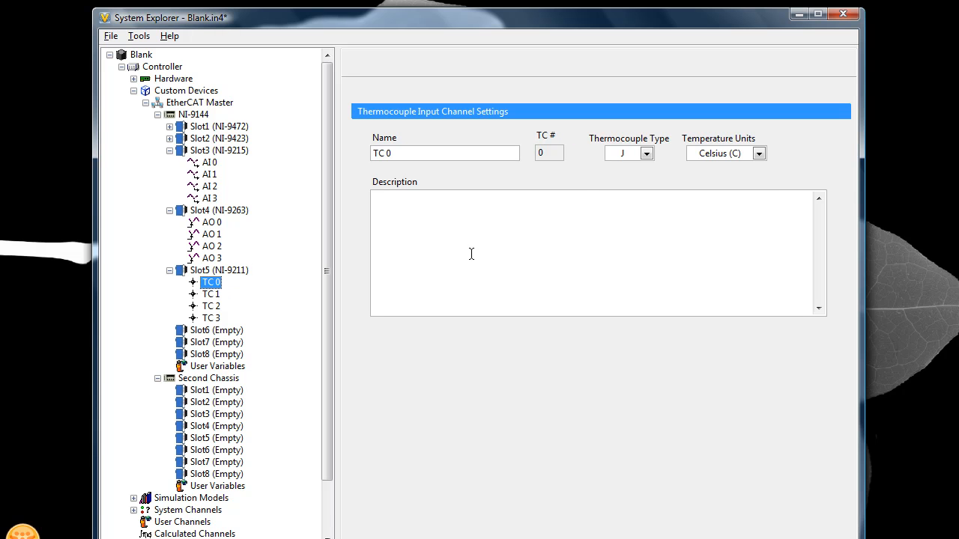
{"action": "left_click", "coordinate": [645, 153]}
{"action": "left_click", "coordinate": [645, 155]}
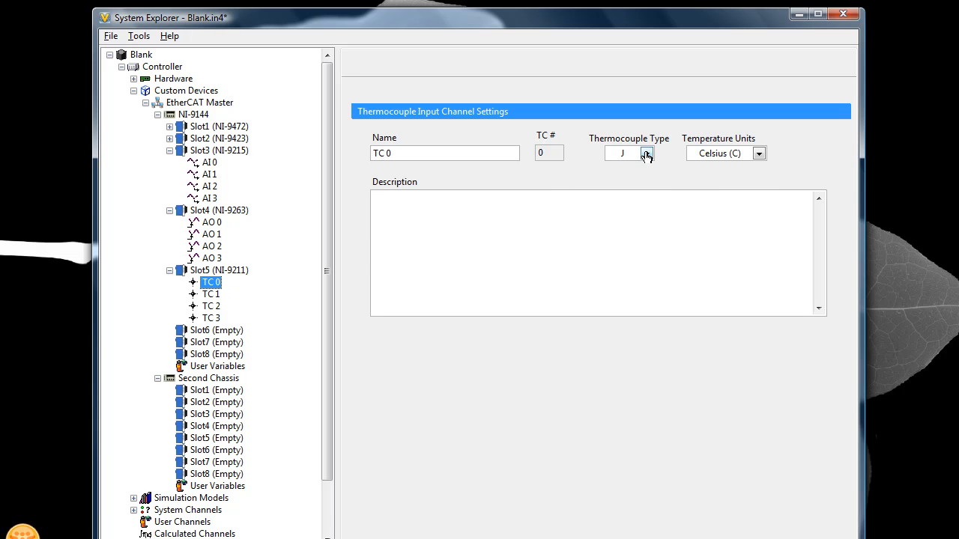
{"action": "left_click", "coordinate": [743, 155]}
{"action": "left_click", "coordinate": [752, 184]}
{"action": "left_click", "coordinate": [169, 151]}
{"action": "left_click", "coordinate": [170, 163]}
{"action": "left_click", "coordinate": [169, 174]}
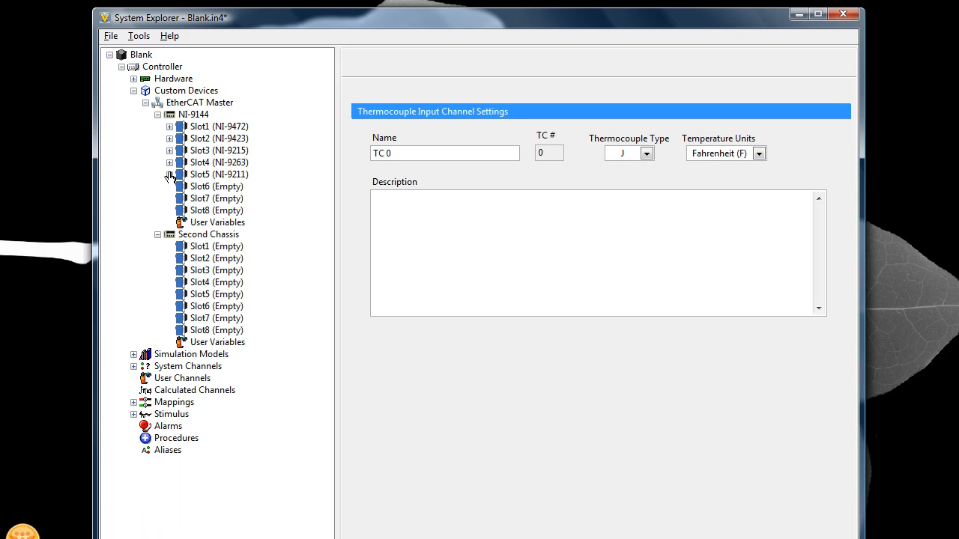
Delete the chassis named "Second Chassis" from the EtherCAT Master and confirm the deletion.
{"action": "left_click", "coordinate": [214, 235]}
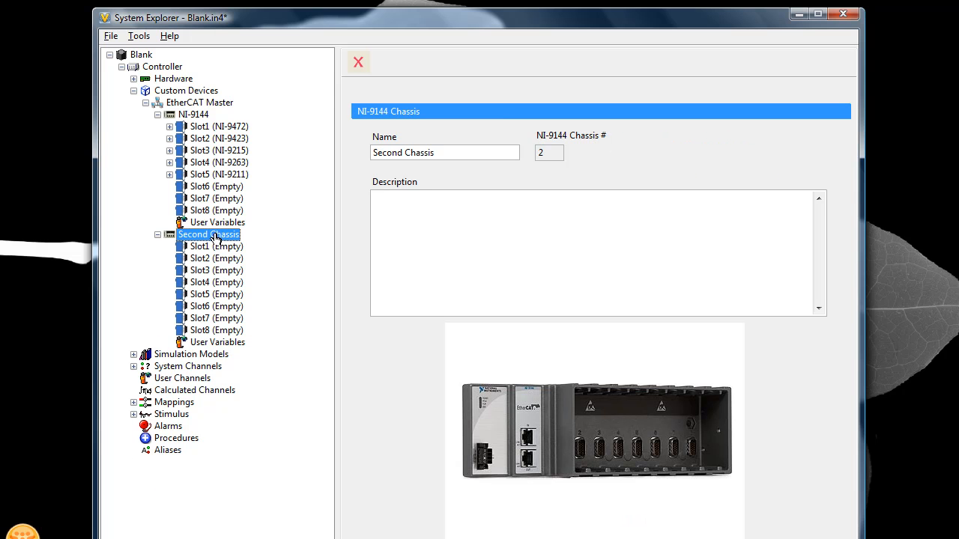
{"action": "left_click", "coordinate": [358, 63]}
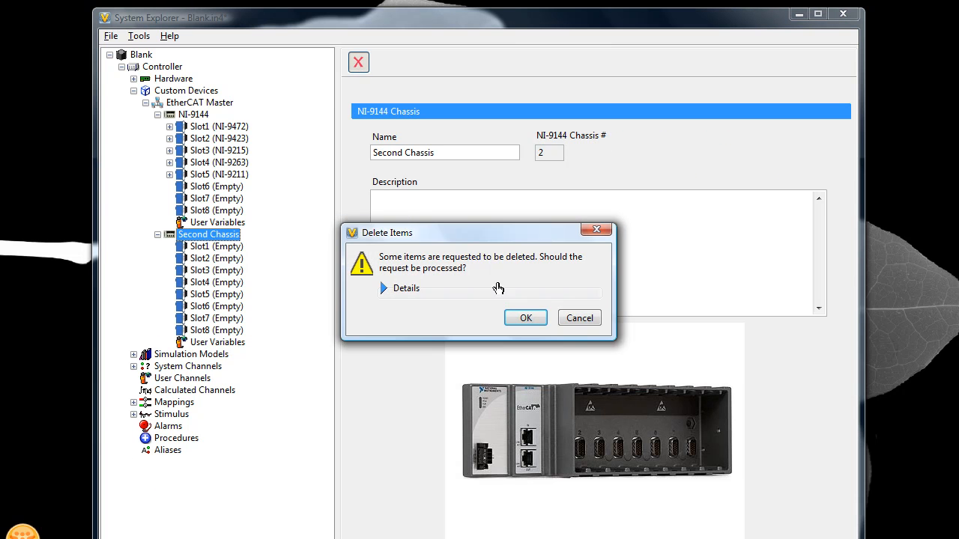
{"action": "left_click", "coordinate": [526, 320]}
Save the Blank.in4 system definition and close the System Explorer.
{"action": "left_click", "coordinate": [111, 36]}
{"action": "left_click", "coordinate": [120, 86]}
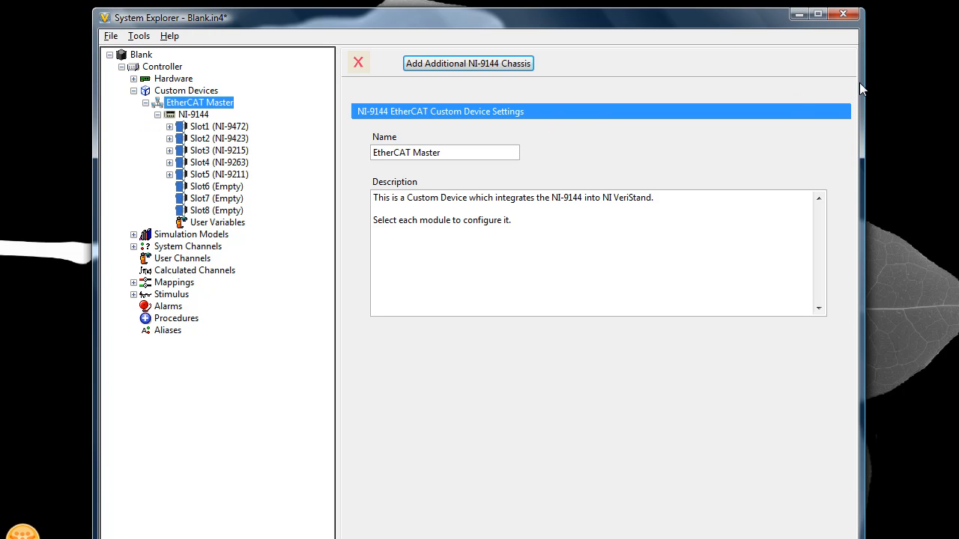
{"action": "left_click", "coordinate": [842, 14]}
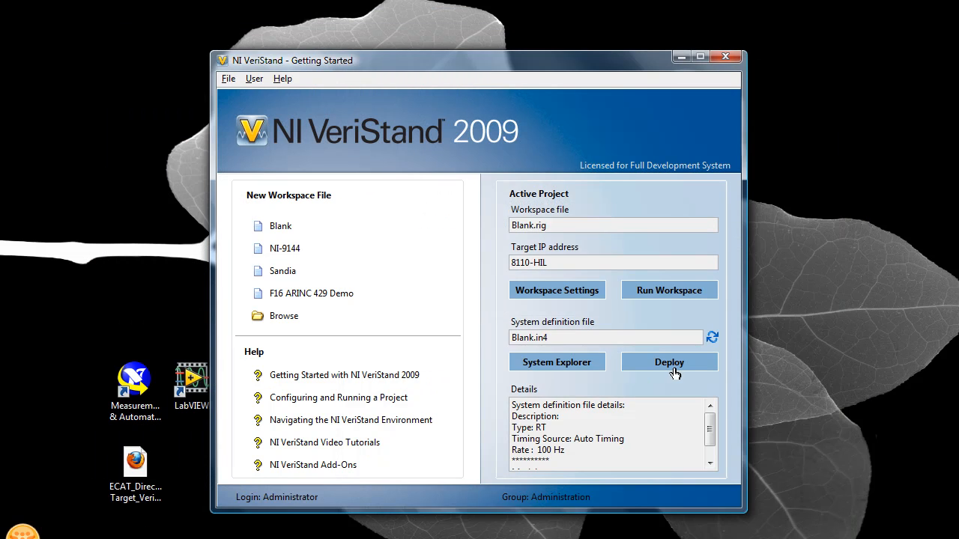
Deploy the Blank.in4 system definition to target 8110-HIL and run the workspace.
{"action": "left_click", "coordinate": [667, 363]}
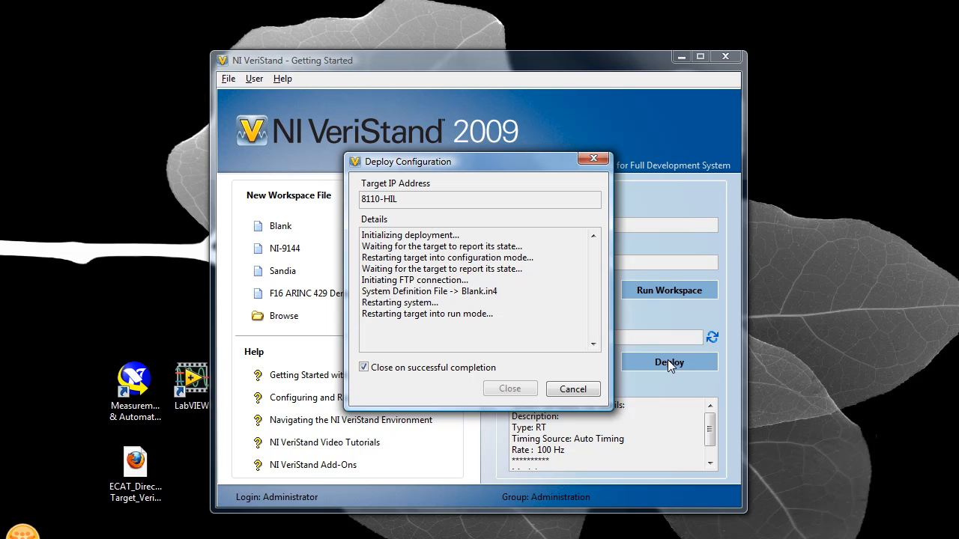
{"action": "left_click", "coordinate": [659, 290]}
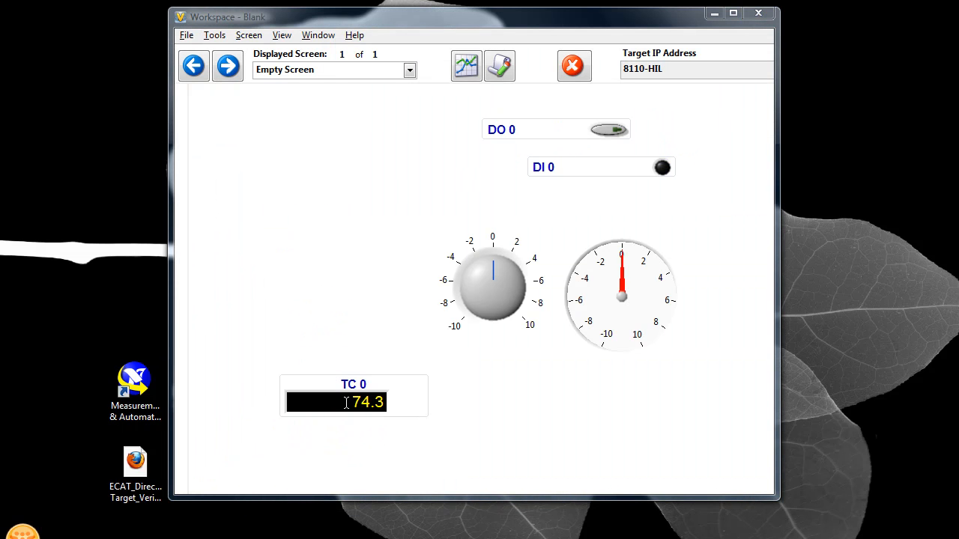
Check the TC 0 indicator's properties and the NI-9211 thermocouple channel it is mapped to.
{"action": "double_click", "coordinate": [412, 412]}
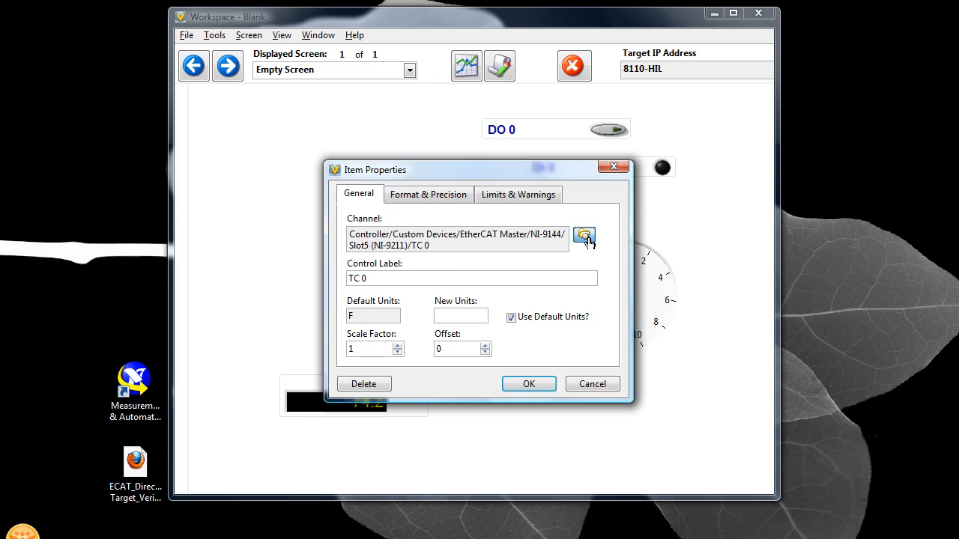
{"action": "left_click", "coordinate": [584, 235]}
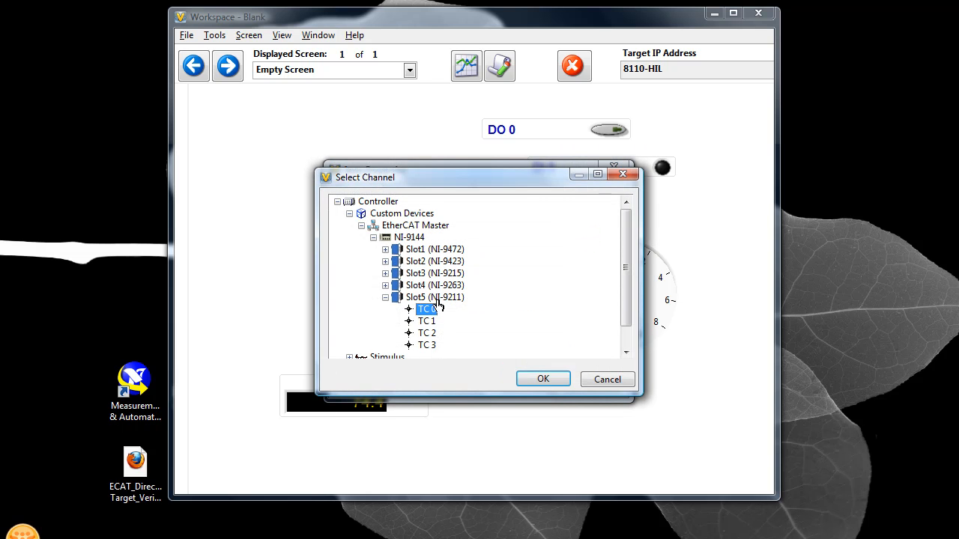
{"action": "left_click", "coordinate": [543, 379]}
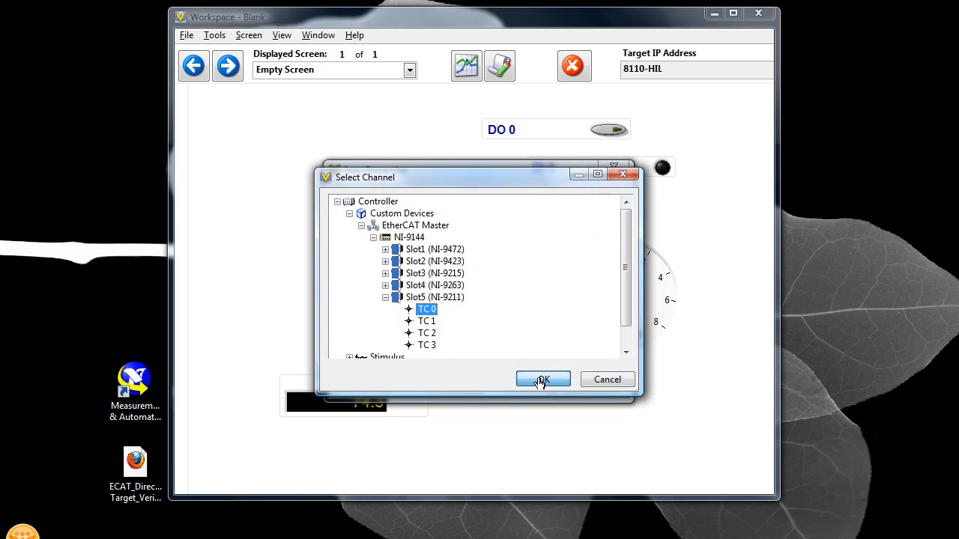
{"action": "left_click", "coordinate": [541, 386]}
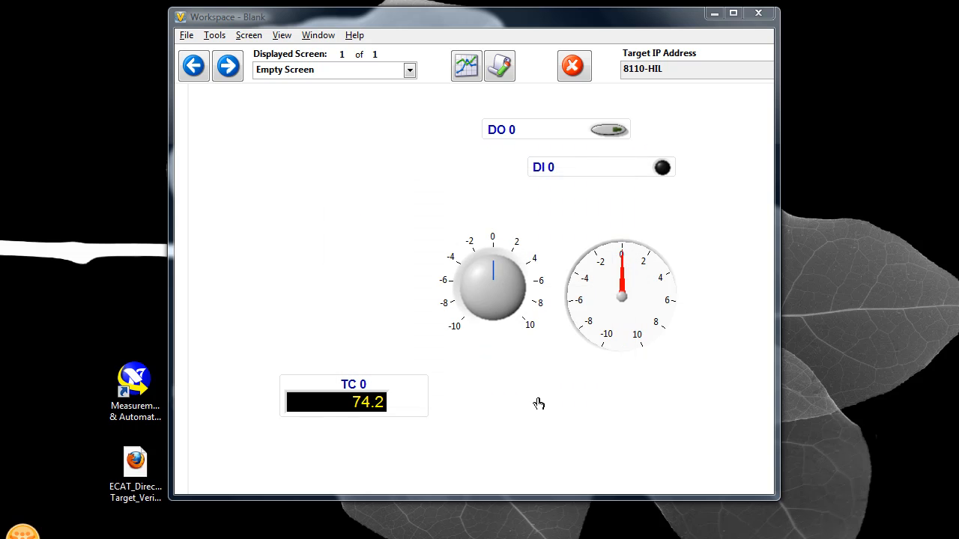
Check the channel that the DO 0 switch is mapped to, and test the switch by turning it on and off.
{"action": "double_click", "coordinate": [550, 136]}
{"action": "left_click", "coordinate": [588, 240]}
{"action": "left_click", "coordinate": [543, 379]}
{"action": "left_click", "coordinate": [541, 386]}
{"action": "left_click", "coordinate": [612, 129]}
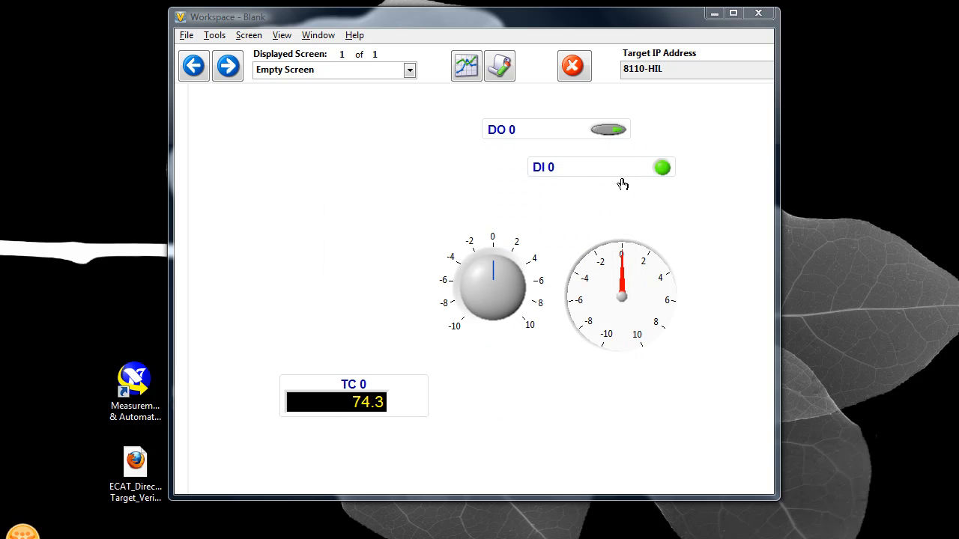
{"action": "left_click", "coordinate": [610, 131]}
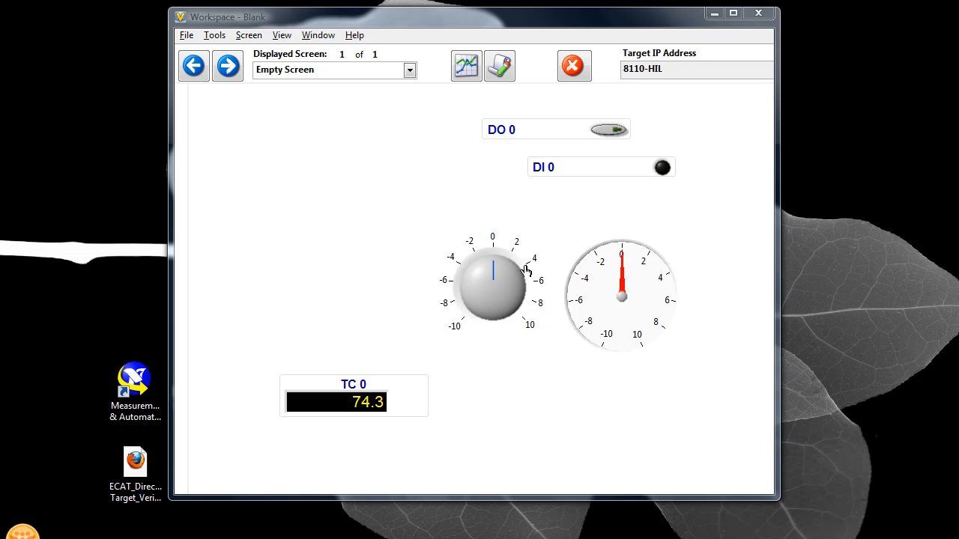
Turn the analog output knob to about -6 and check the NI-9263 AO 0 channel it is mapped to.
{"action": "left_click_drag", "start_coordinate": [495, 287], "coordinate": [491, 329]}
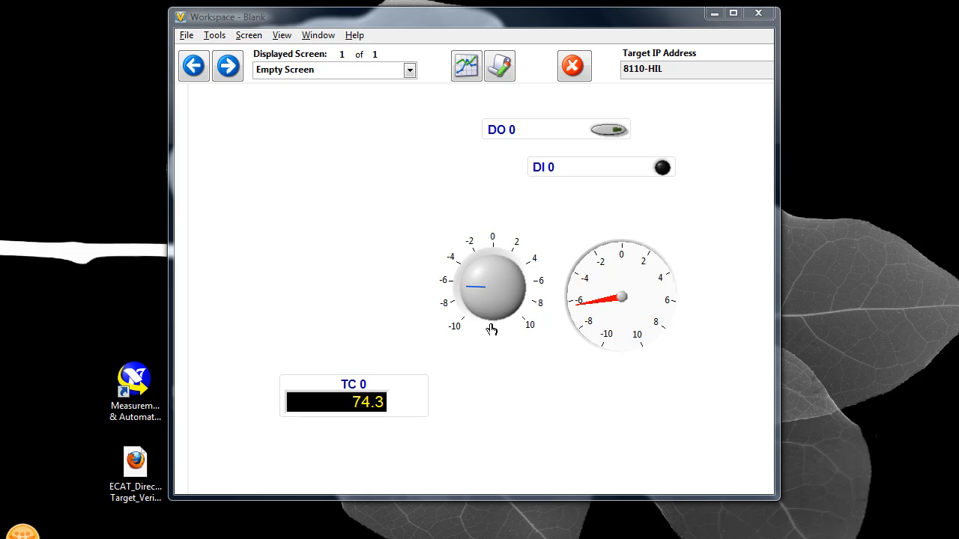
{"action": "double_click", "coordinate": [499, 293]}
{"action": "left_click", "coordinate": [588, 236]}
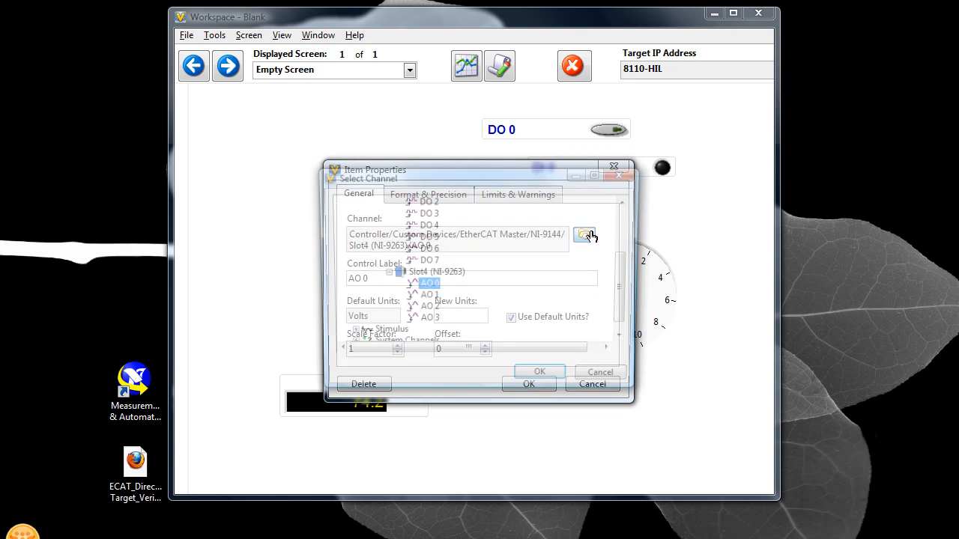
{"action": "left_click", "coordinate": [541, 374]}
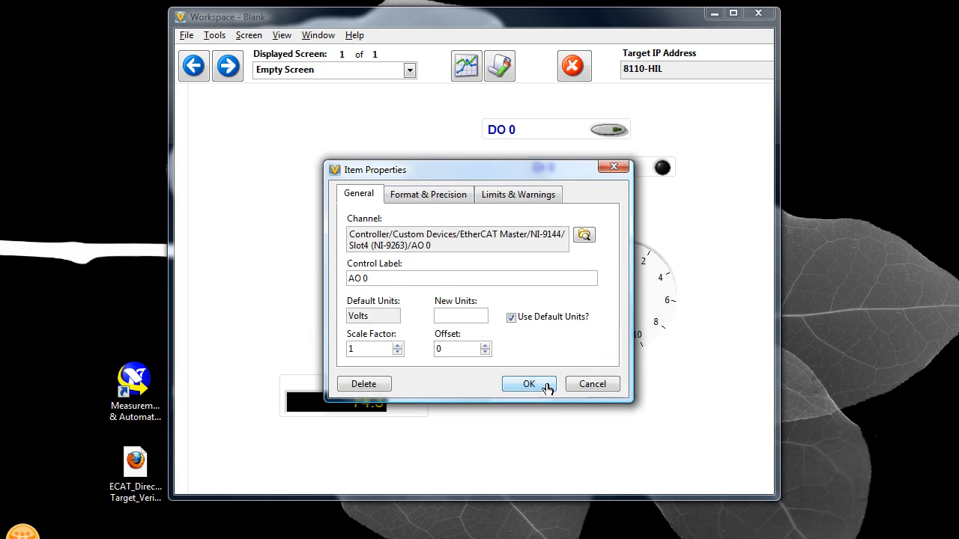
{"action": "left_click", "coordinate": [548, 386]}
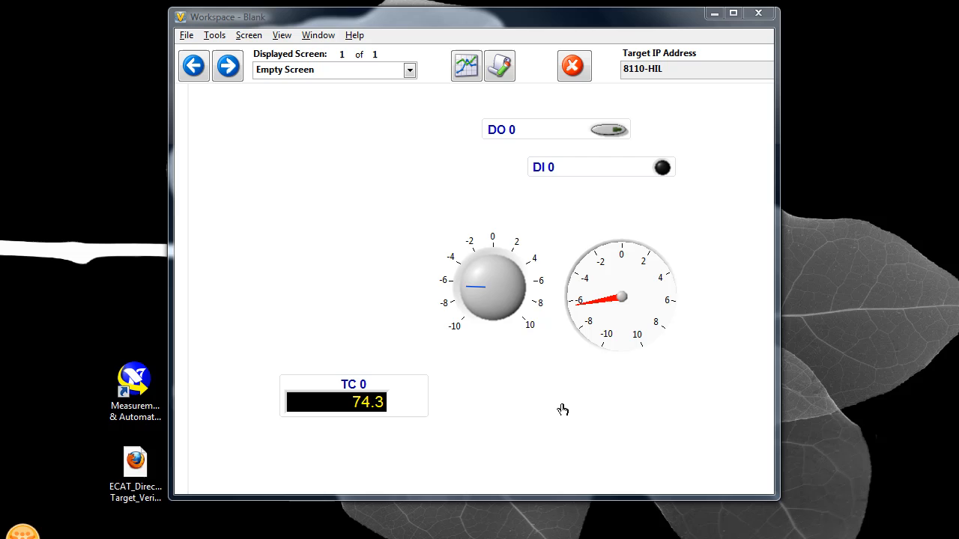
Exit the running workspace, confirm the exit, and reopen Blank.in4 in the System Explorer.
{"action": "left_click", "coordinate": [574, 69]}
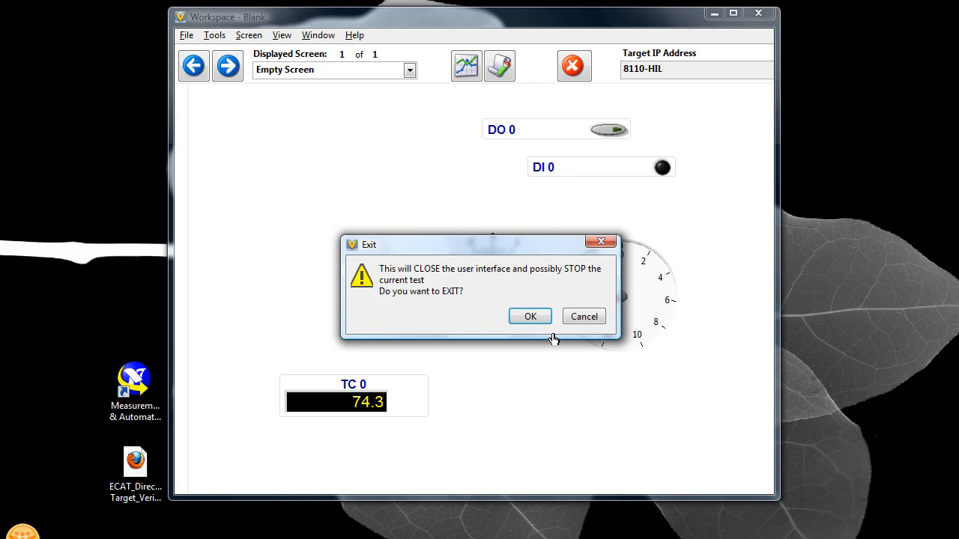
{"action": "left_click", "coordinate": [530, 317]}
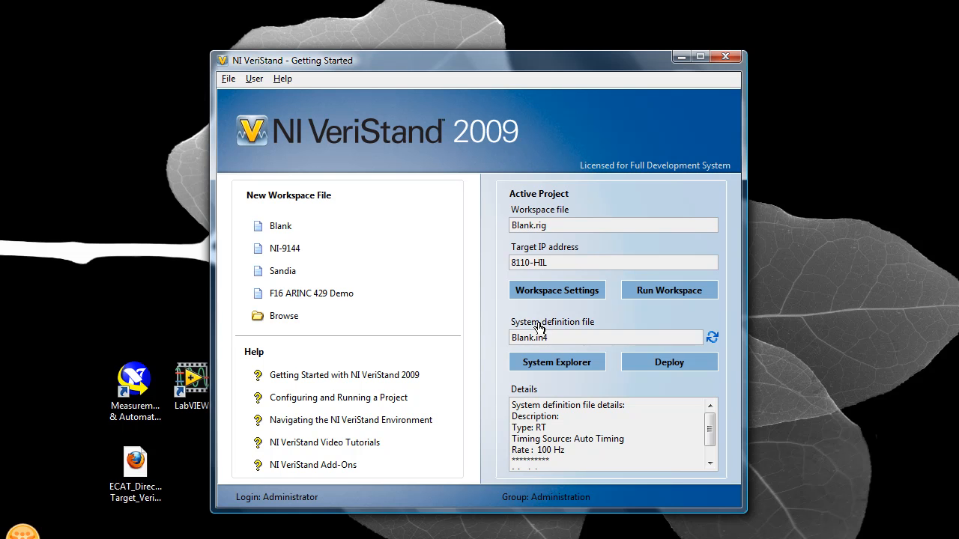
{"action": "left_click", "coordinate": [587, 366]}
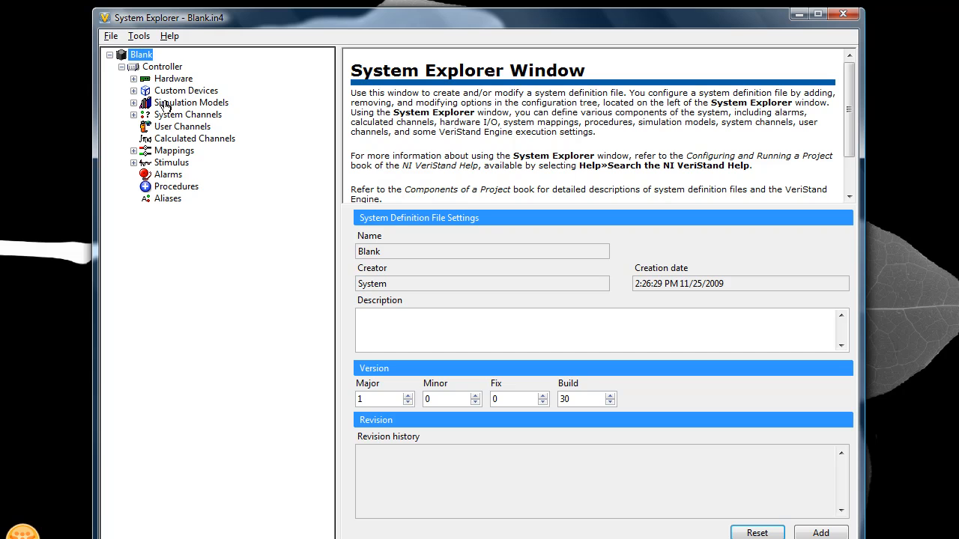
Import the FPGA personality file ECAT_Direct_Exampl~C3_FPGA Target_VeriStand test.vi.lvbitx.xml into the NI-9144 chassis's User Variables.
{"action": "left_click", "coordinate": [133, 90]}
{"action": "left_click", "coordinate": [145, 103]}
{"action": "left_click", "coordinate": [157, 114]}
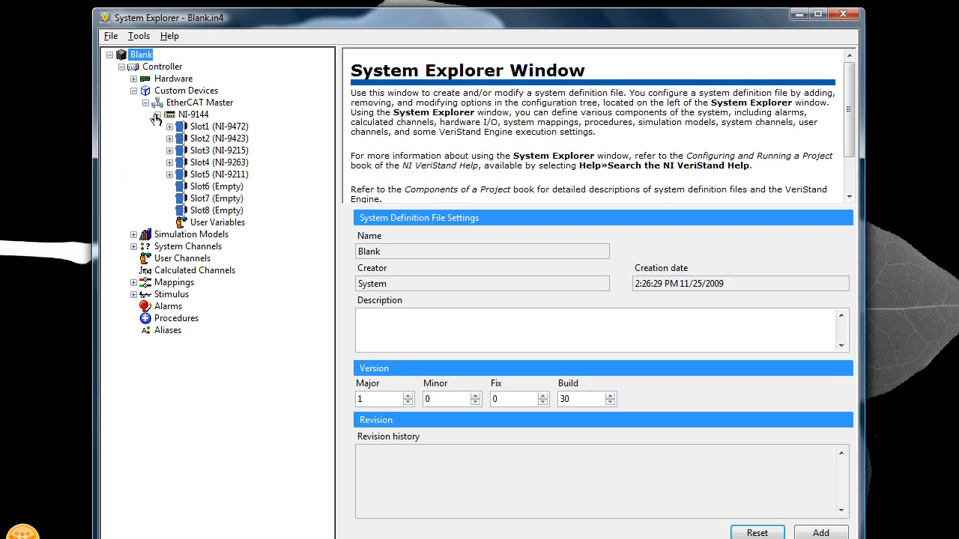
{"action": "left_click", "coordinate": [218, 223]}
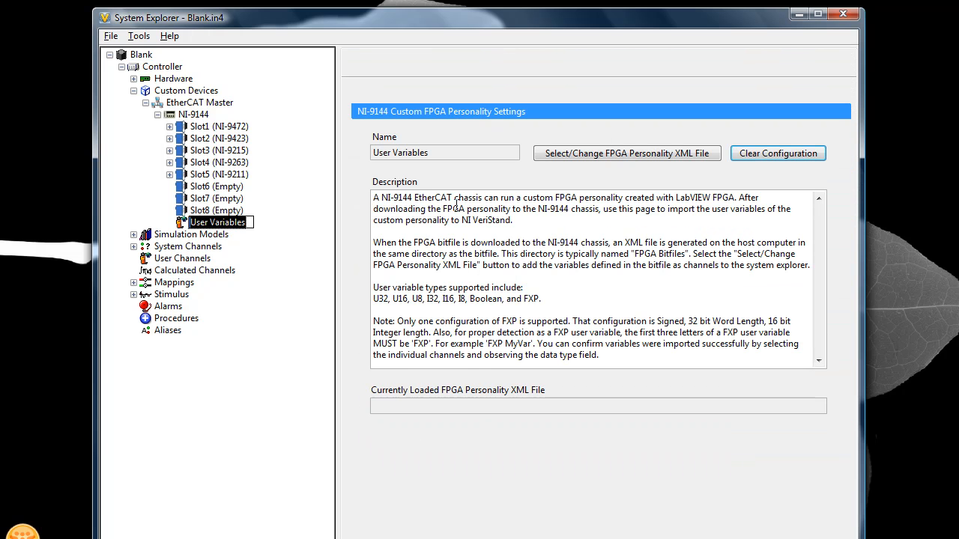
{"action": "left_click", "coordinate": [573, 154]}
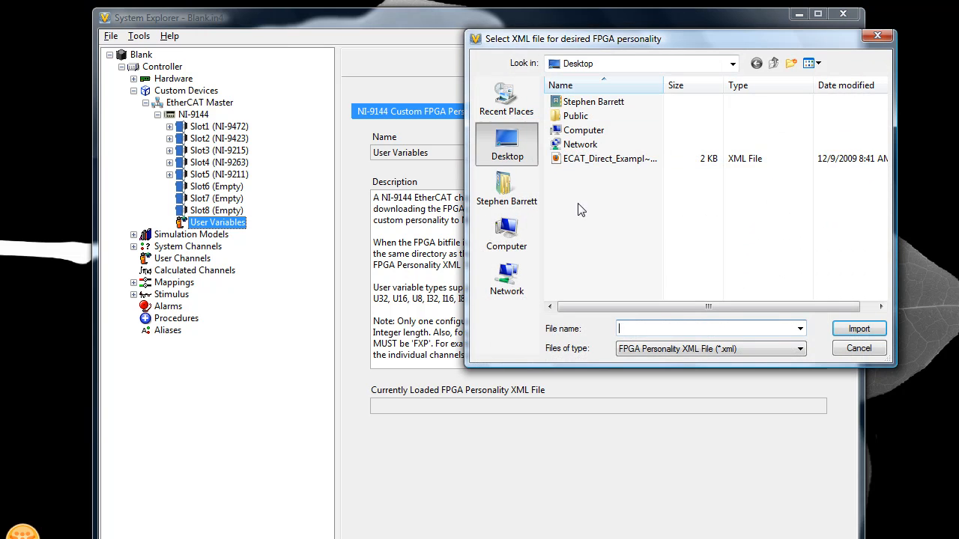
{"action": "double_click", "coordinate": [628, 161]}
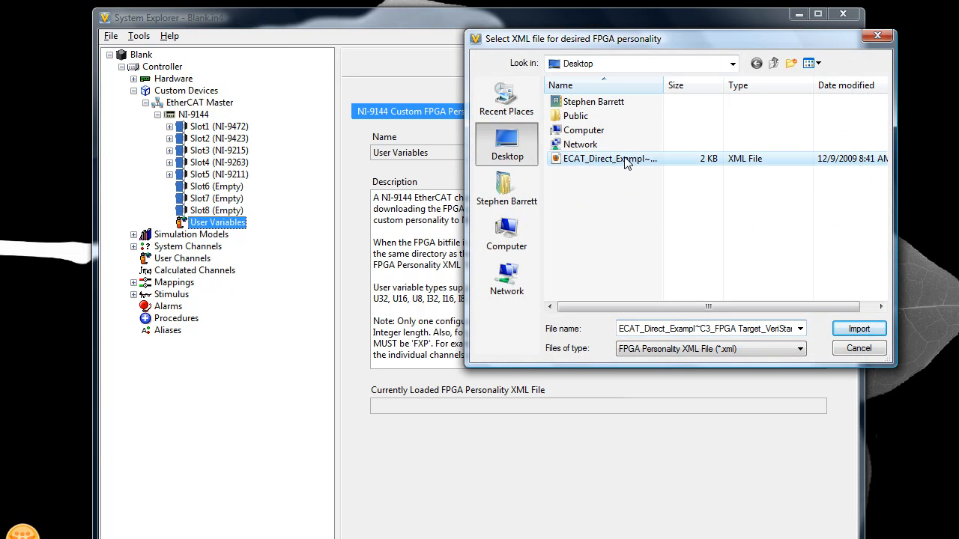
Expand the chassis's User Variables to show the channels in the From FPGA and To FPGA folders.
{"action": "left_click", "coordinate": [169, 223]}
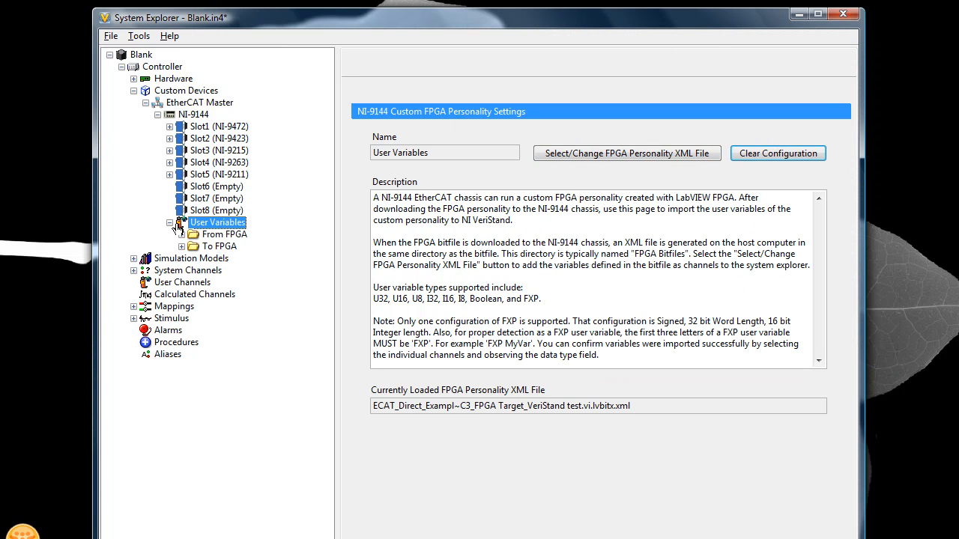
{"action": "left_click", "coordinate": [182, 235]}
{"action": "left_click", "coordinate": [182, 270]}
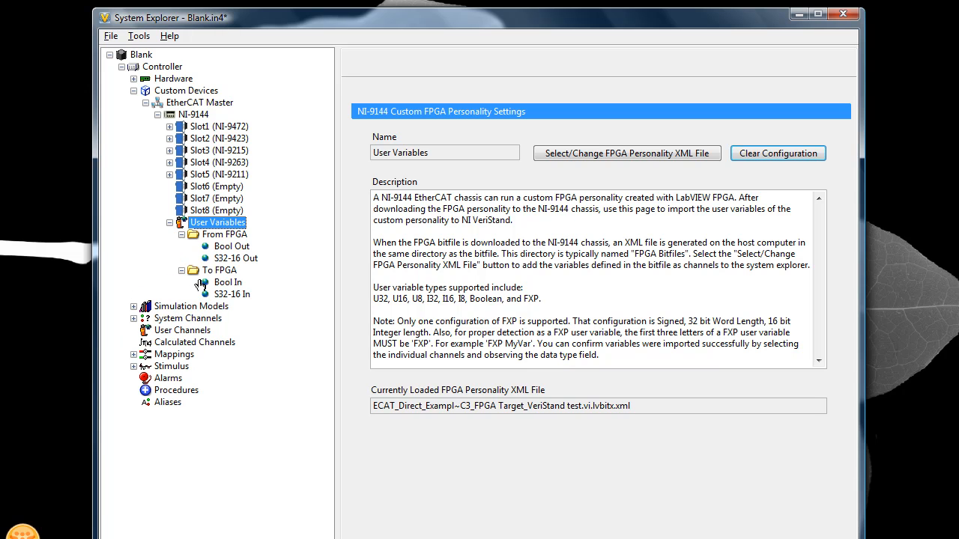
Review the Slot1 (NI-9472) settings, the User Variables page, and the Bool Out and S32-16 Out channel details.
{"action": "left_click", "coordinate": [228, 129]}
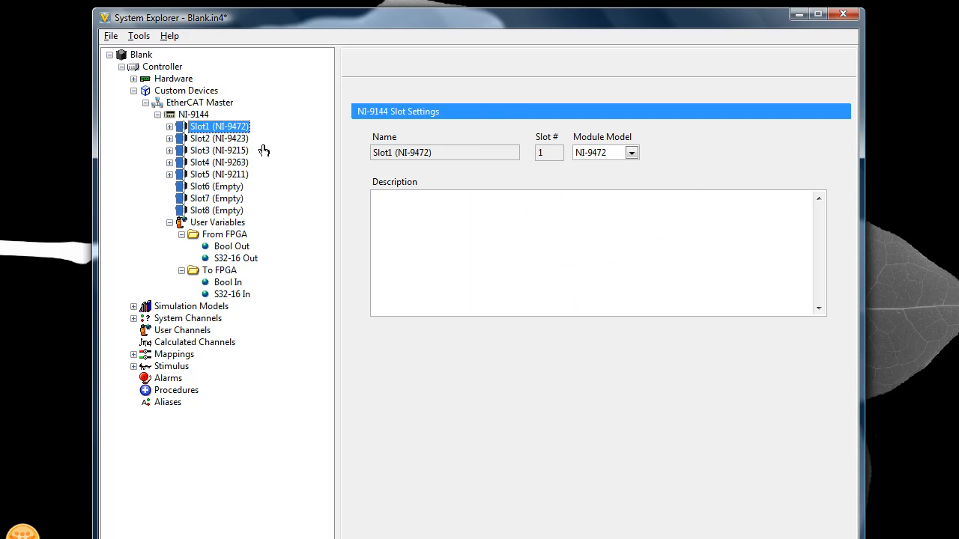
{"action": "left_click", "coordinate": [233, 224]}
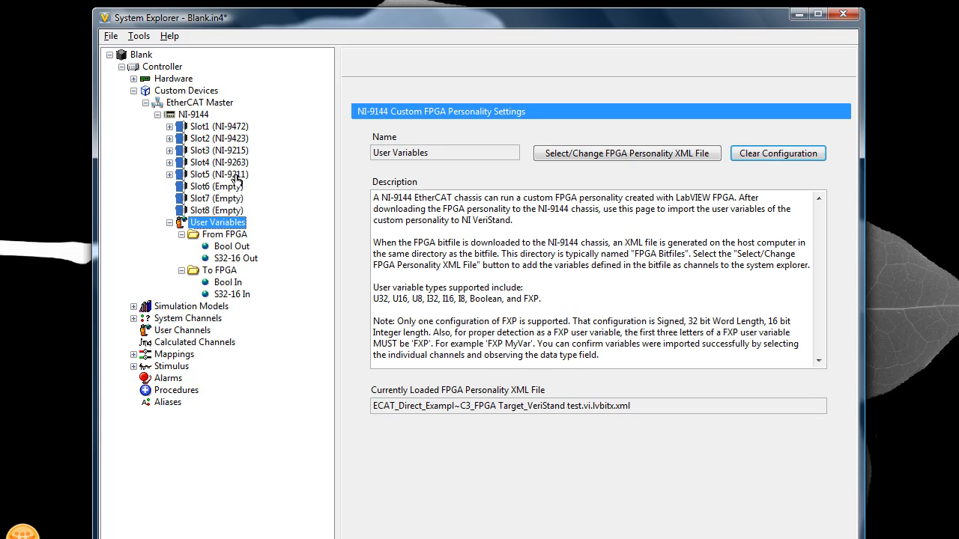
{"action": "left_click", "coordinate": [170, 127]}
{"action": "left_click", "coordinate": [170, 127]}
{"action": "left_click", "coordinate": [252, 248]}
{"action": "left_click", "coordinate": [255, 258]}
{"action": "left_click", "coordinate": [222, 223]}
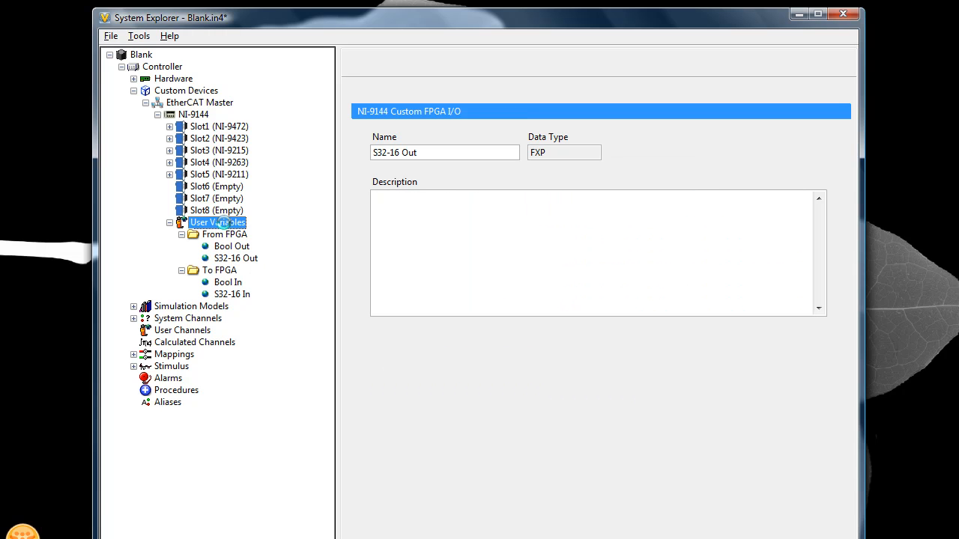
View the NI-9144 chassis page and the Slot8 settings, and collapse the User Variables.
{"action": "left_click", "coordinate": [208, 116]}
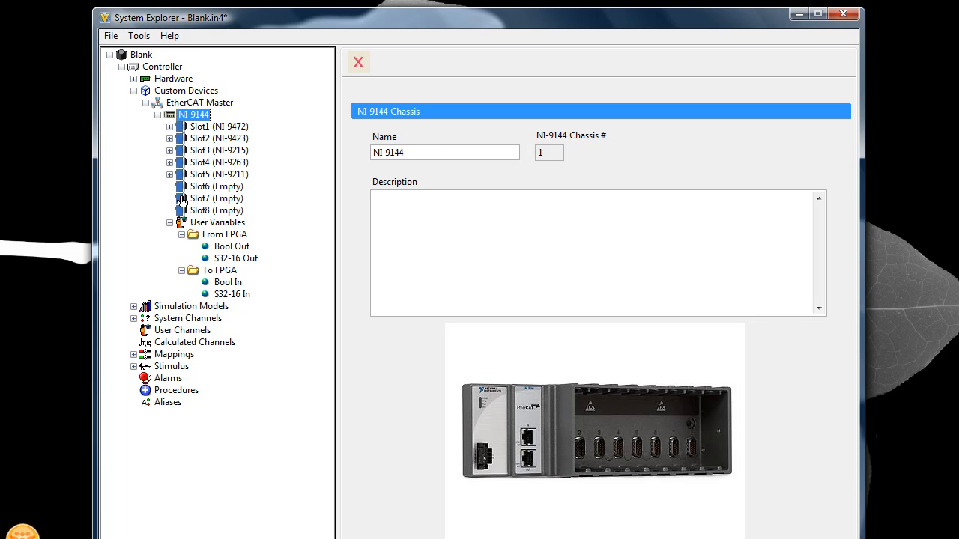
{"action": "left_click", "coordinate": [170, 223]}
{"action": "left_click", "coordinate": [169, 223]}
{"action": "left_click", "coordinate": [178, 213]}
{"action": "left_click", "coordinate": [170, 224]}
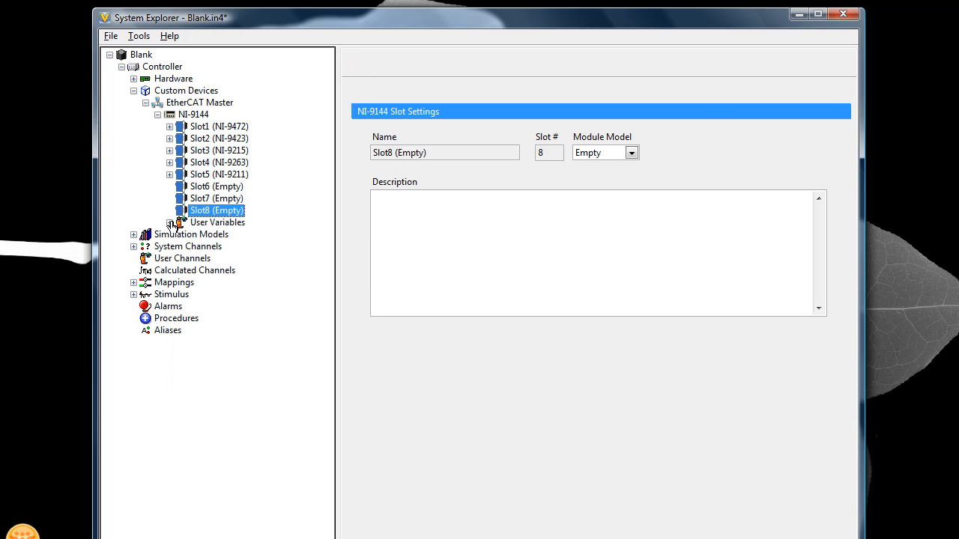